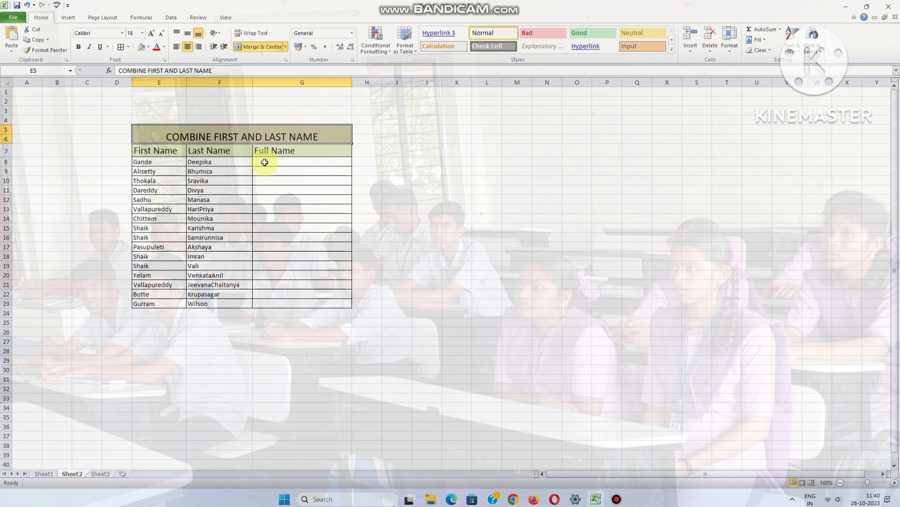
Step: Widen the Last Name column (H) of the SEPARATE FIRST AND LAST NAME table on Sheet1
left_click(267, 161)
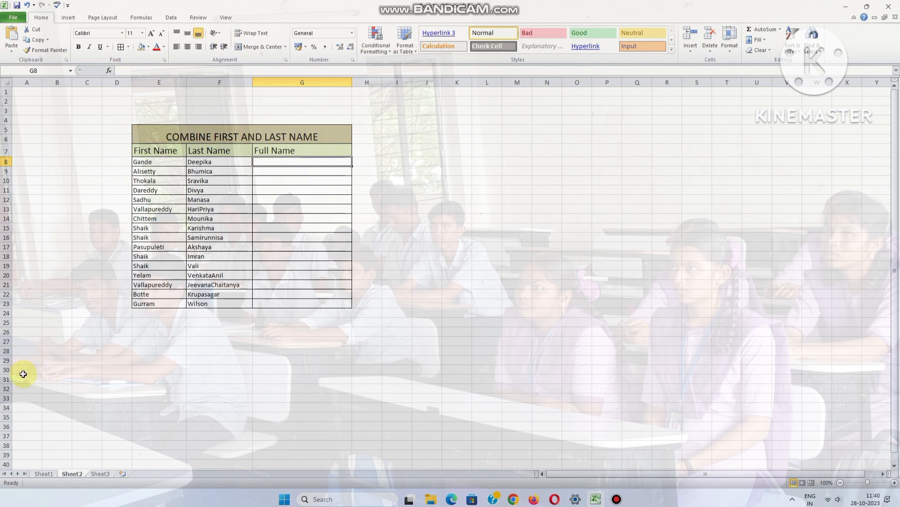
left_click(43, 474)
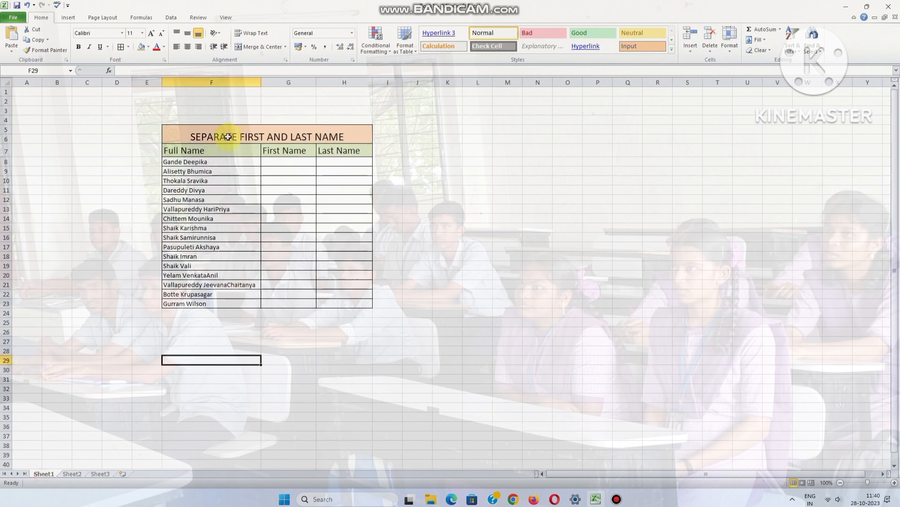
left_click(327, 135)
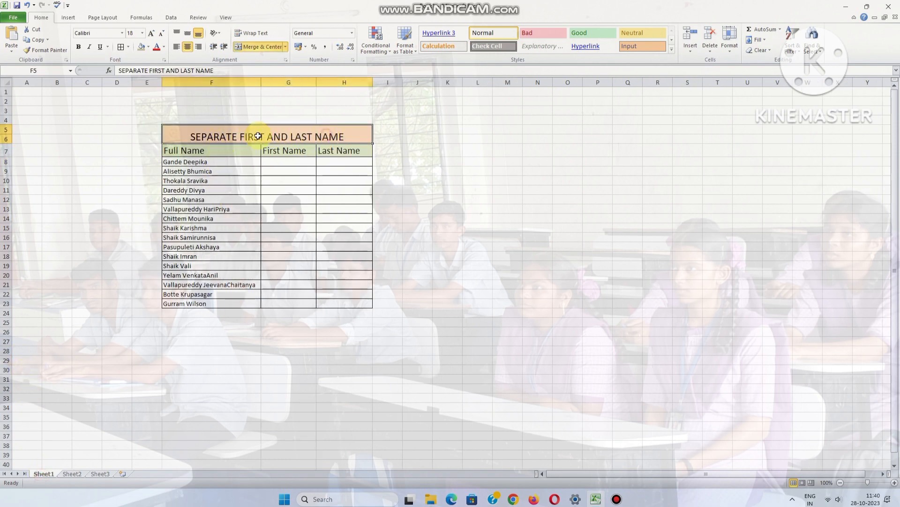
left_click(188, 150)
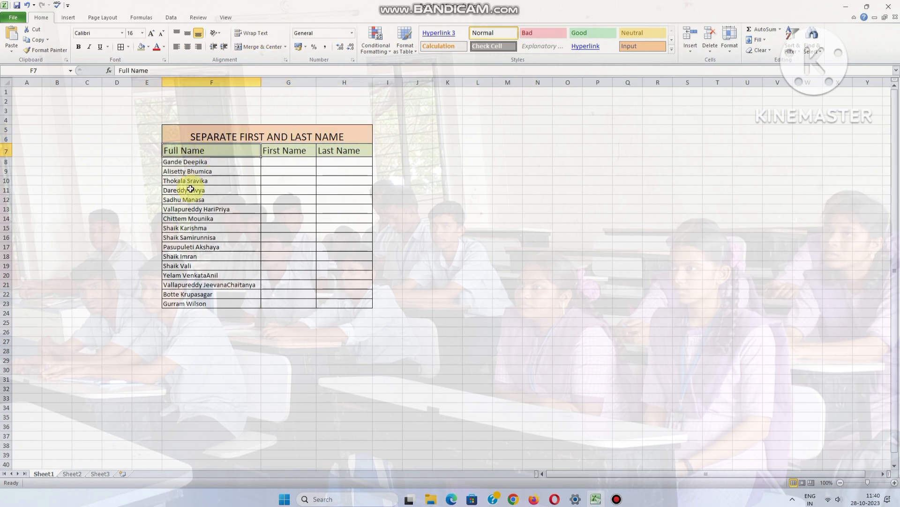
left_click(292, 162)
left_click(334, 161)
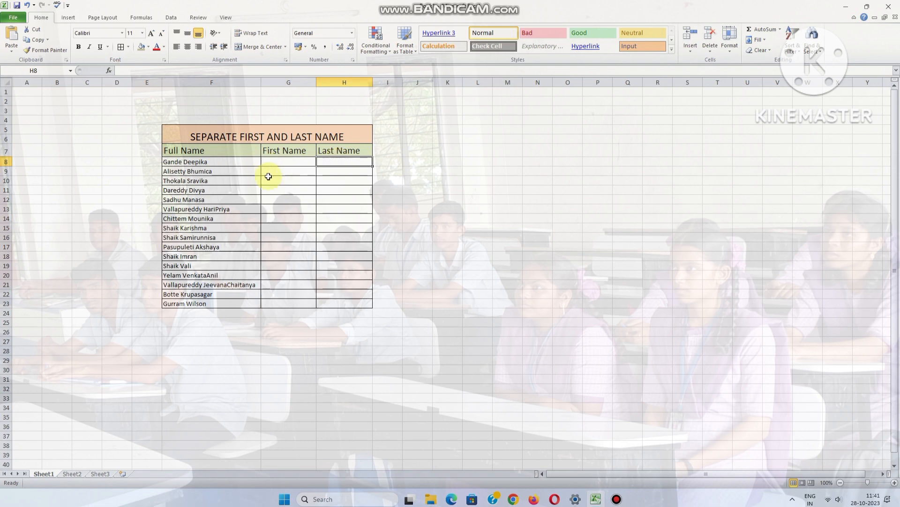
left_click_drag(373, 85, 393, 87)
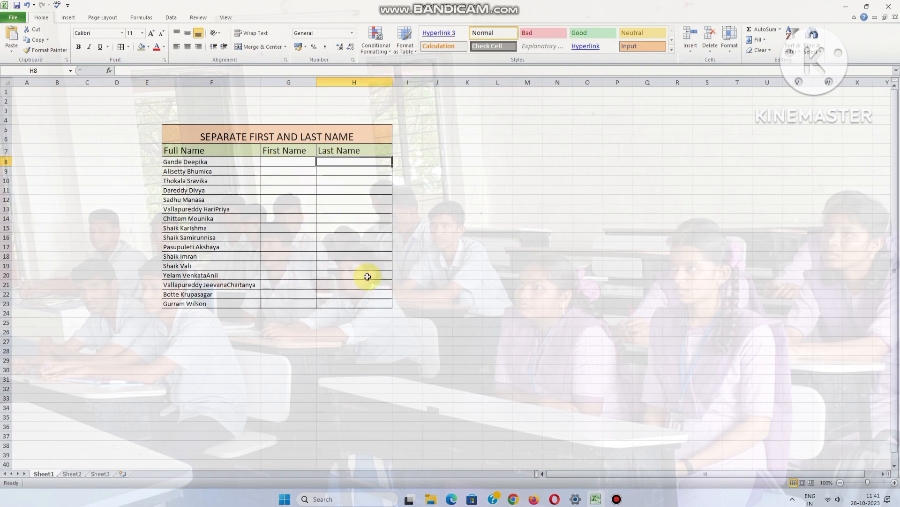
left_click(415, 258)
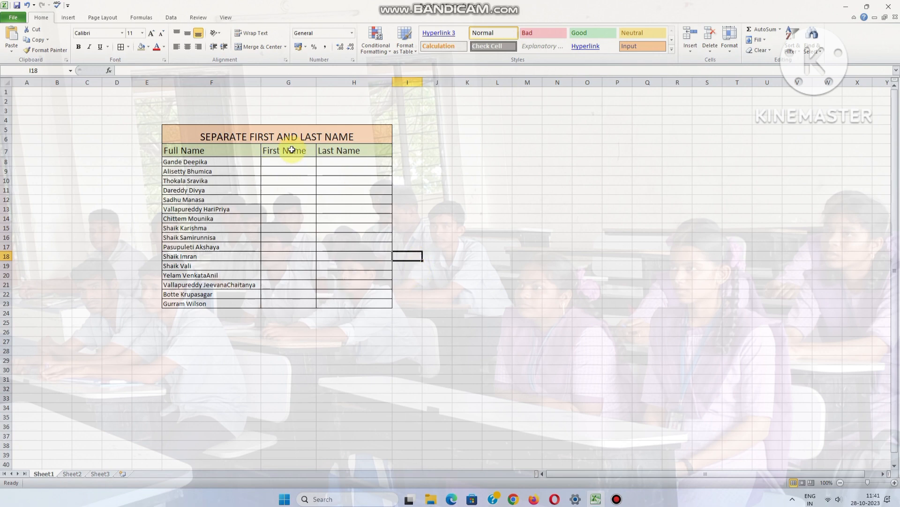
Step: In G8 on Sheet2, enter =CONCATENATE(E8," ",F8) to join the first and last name with a space
left_click(71, 474)
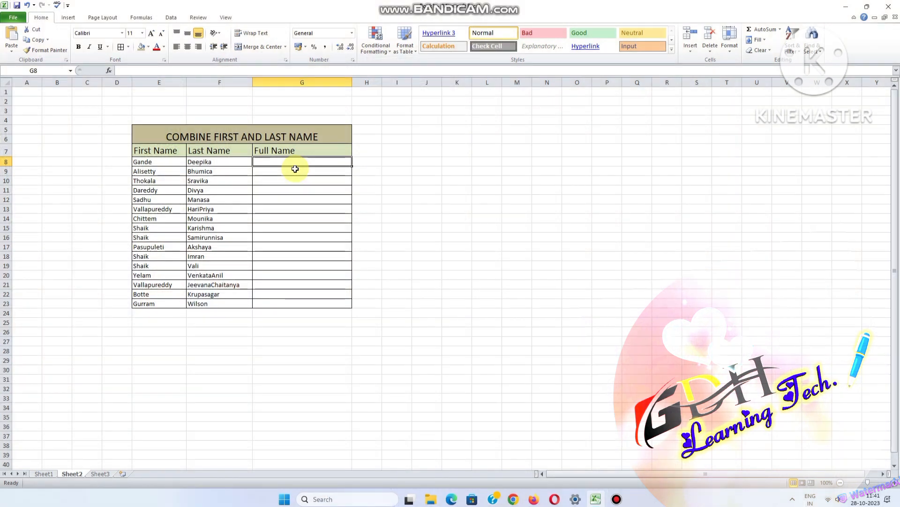
type("=")
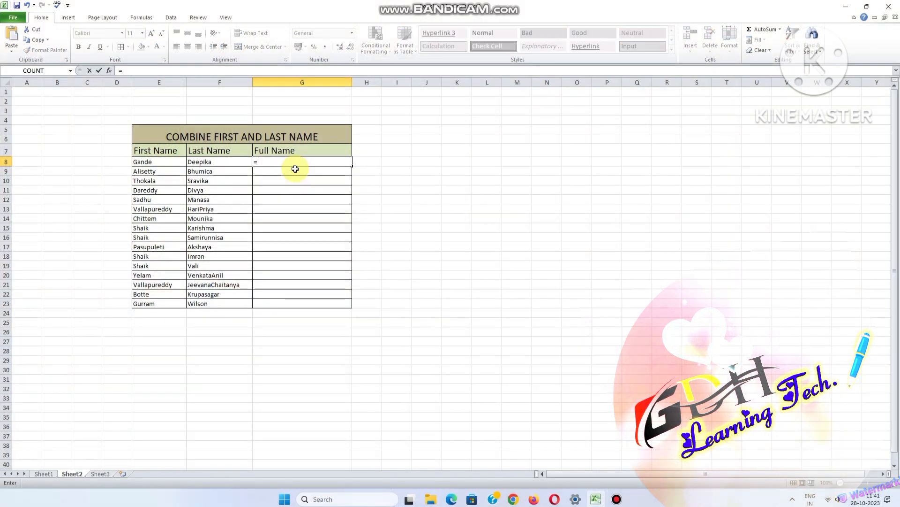
type("CON")
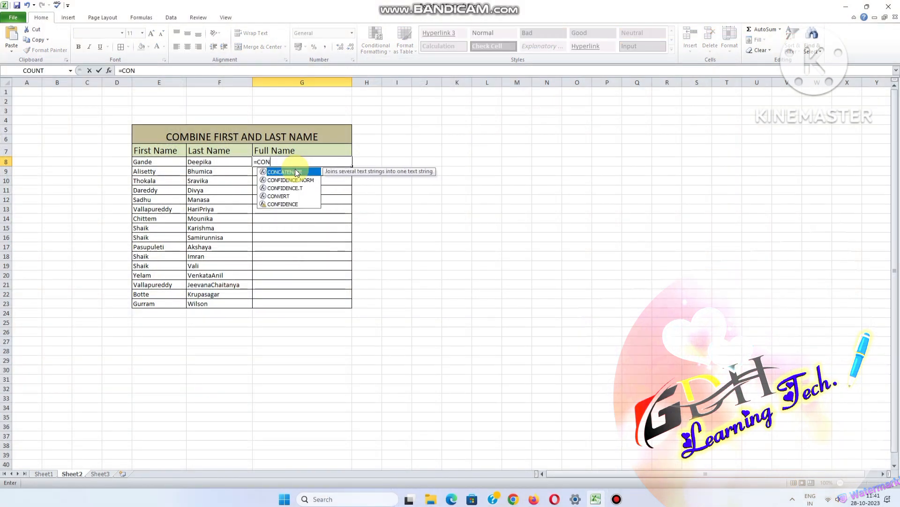
type("CA")
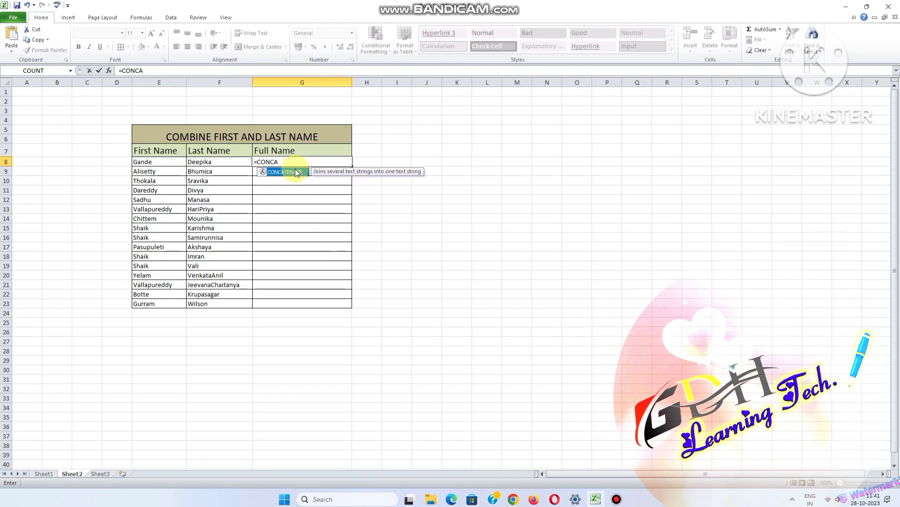
double_click(296, 171)
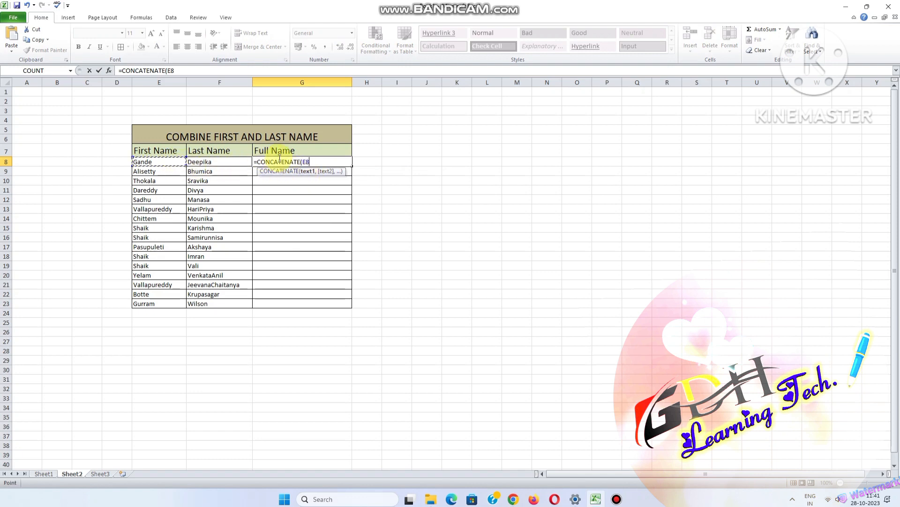
type(",")
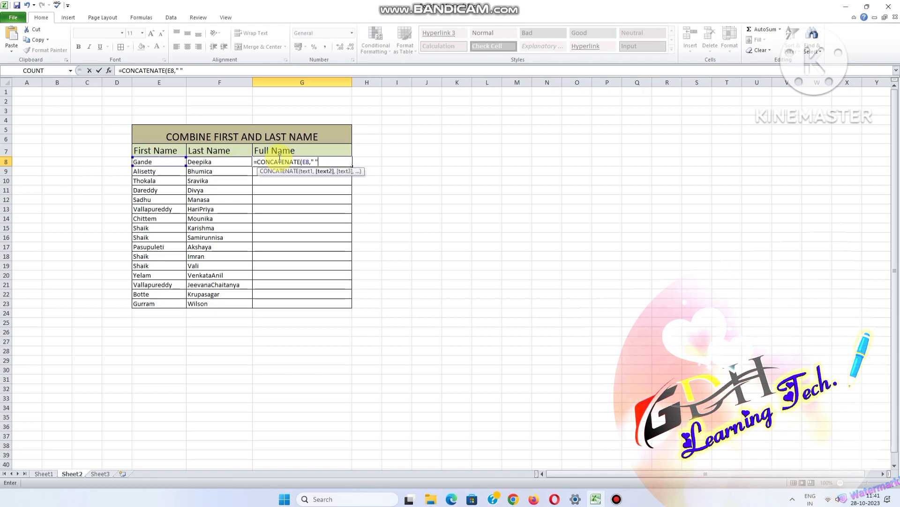
type("\" \",")
left_click(242, 163)
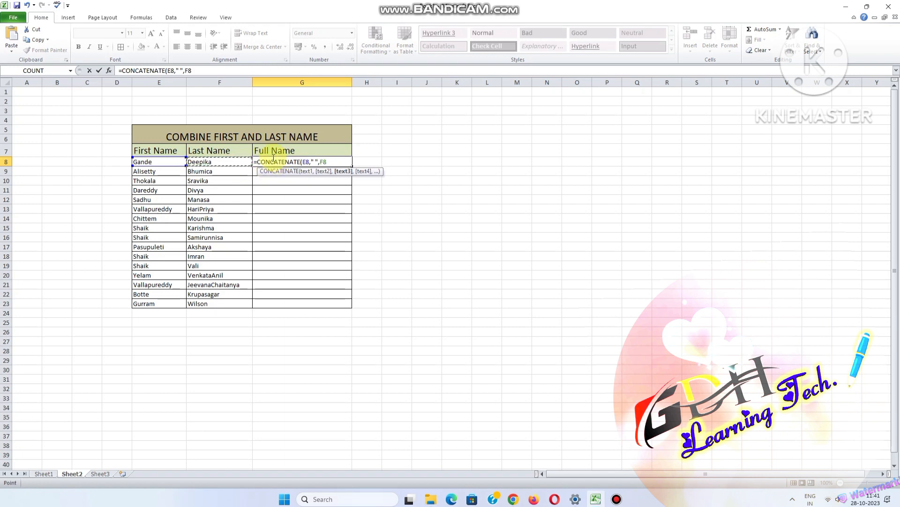
type(")")
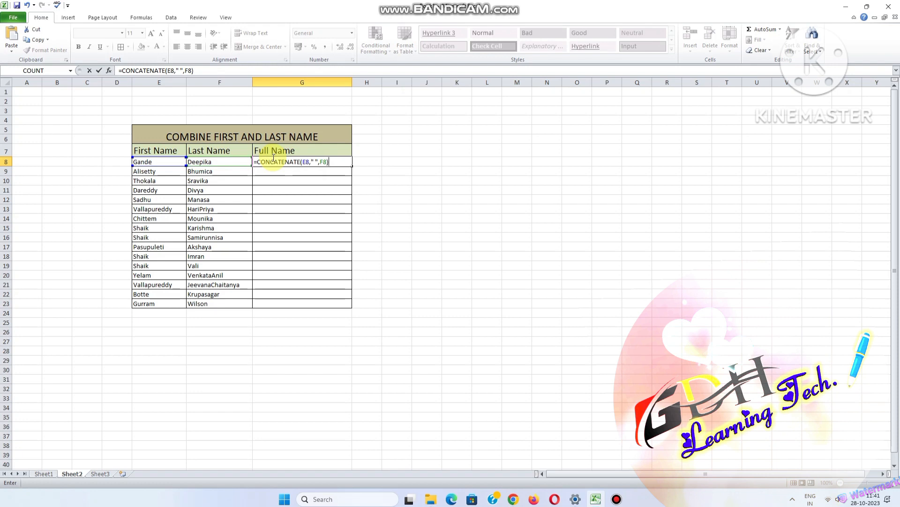
left_click(315, 162)
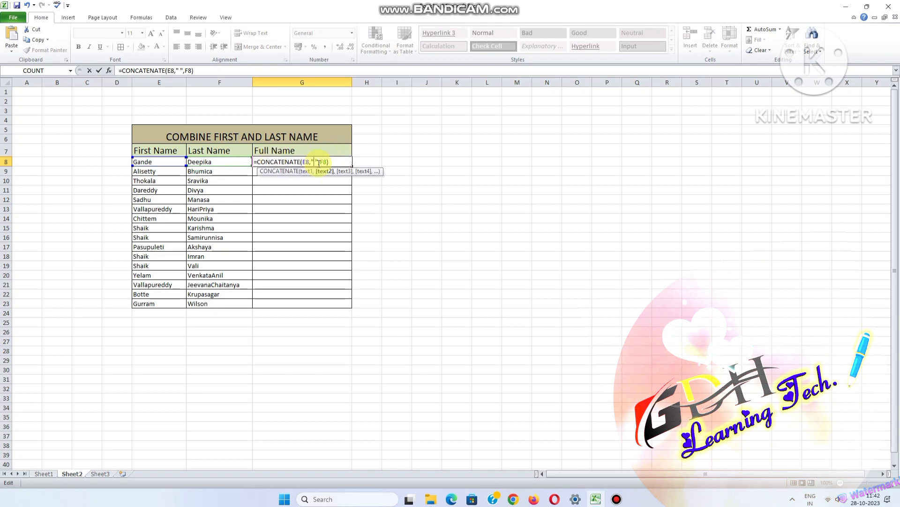
left_click(337, 161)
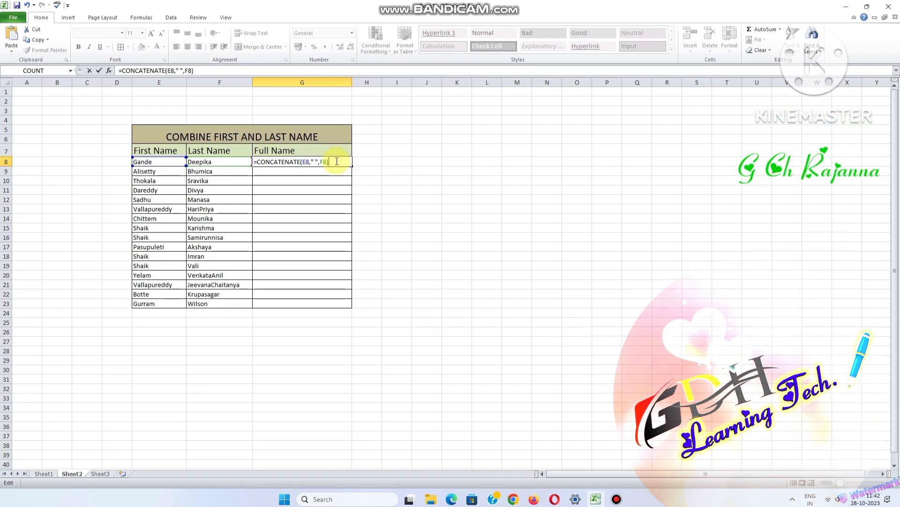
key("Return")
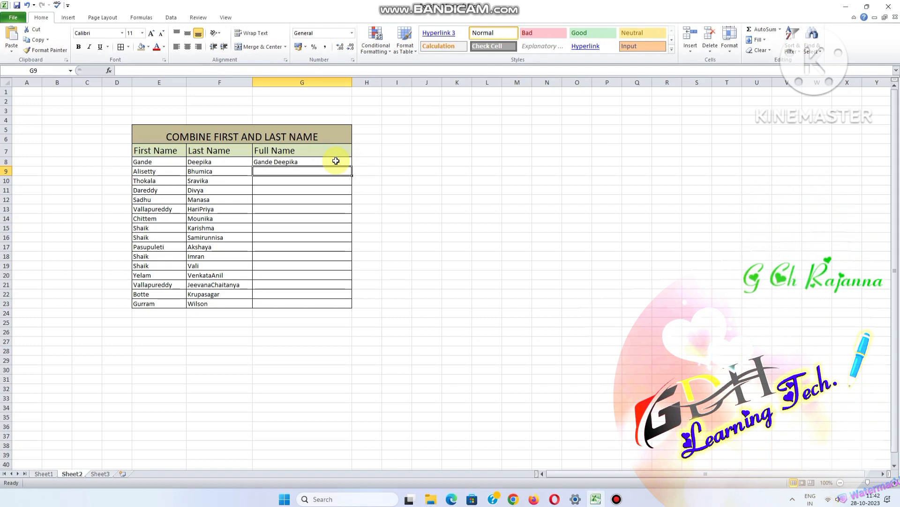
Step: Fill the CONCATENATE formula from G8 down to G23 in the Full Name column
left_click(321, 162)
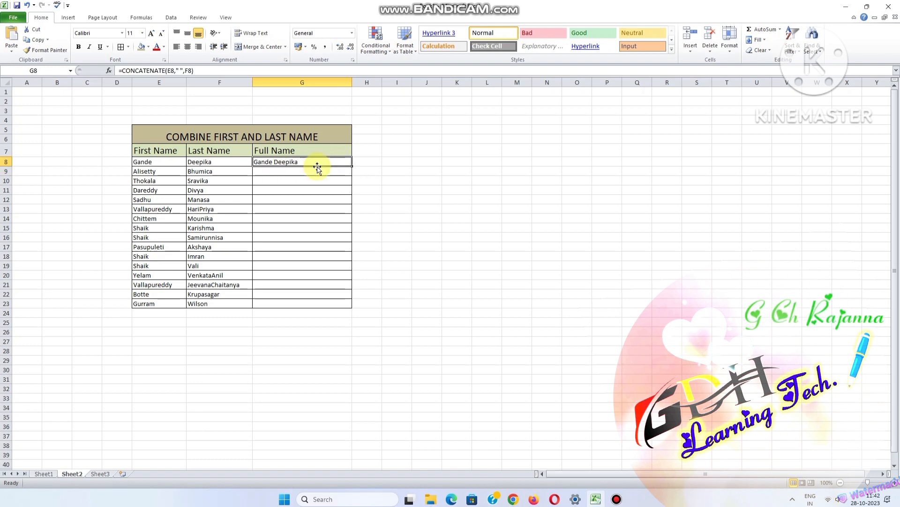
left_click_drag(351, 166, 348, 305)
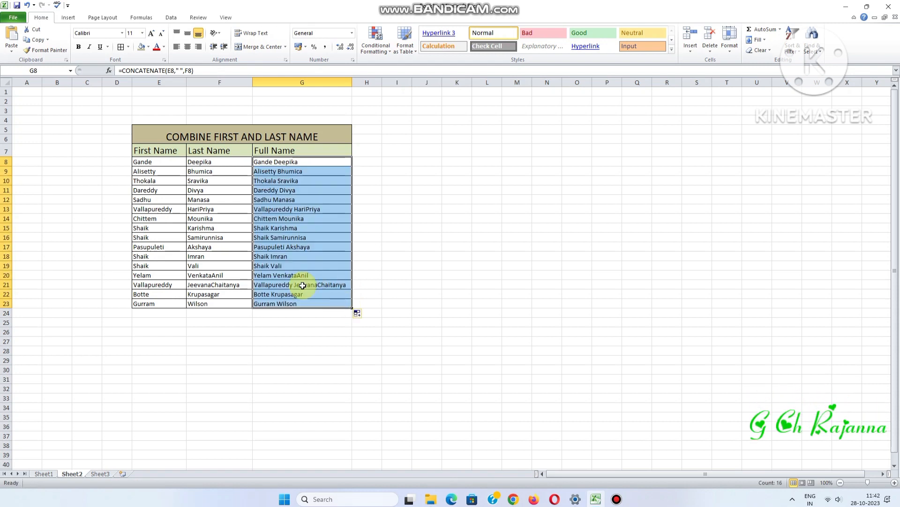
left_click(342, 173)
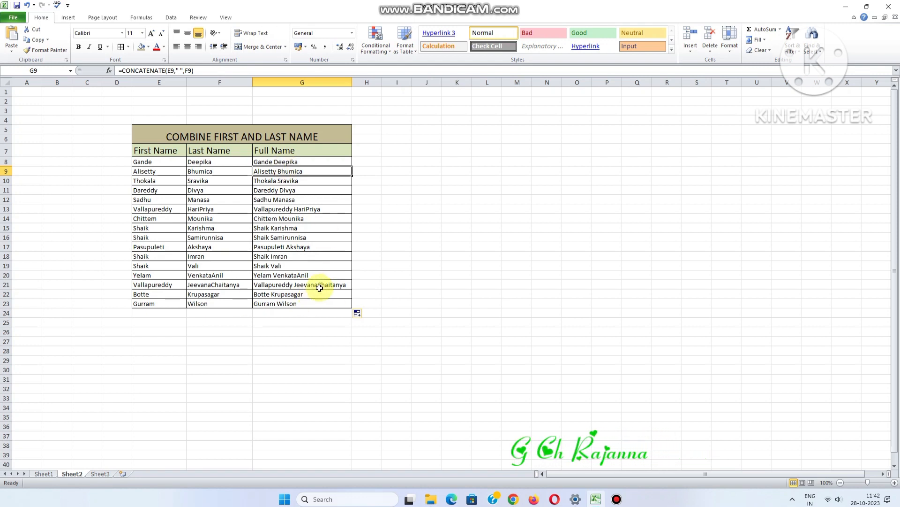
Step: Check the formulas and combined names in the Full Name column between G8 and G23
left_click(327, 163)
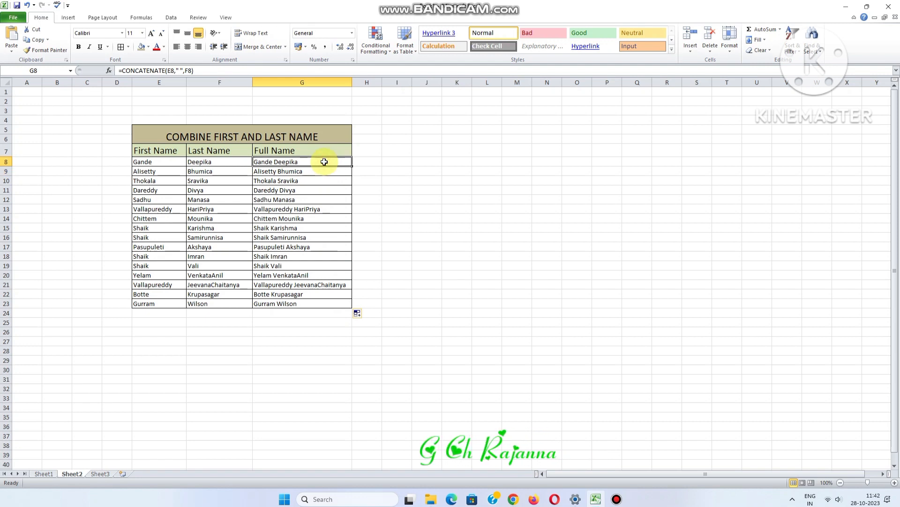
left_click(346, 208)
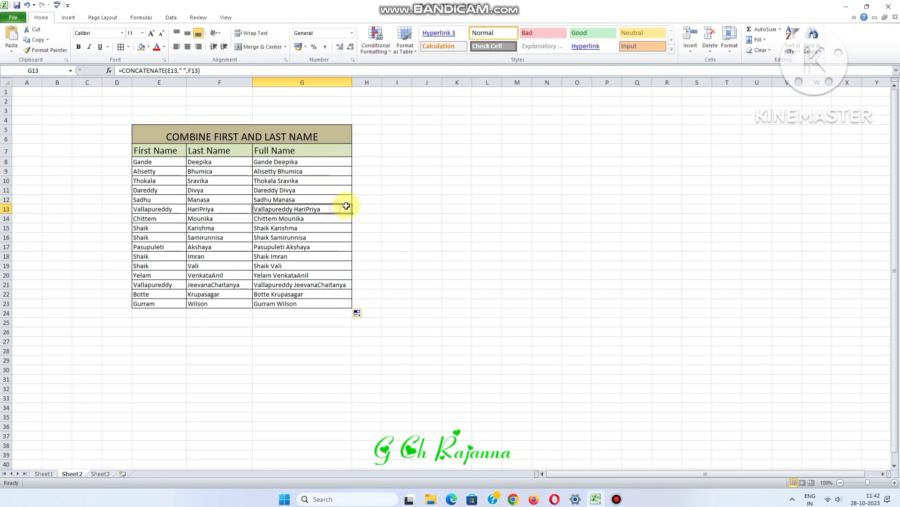
left_click(322, 163)
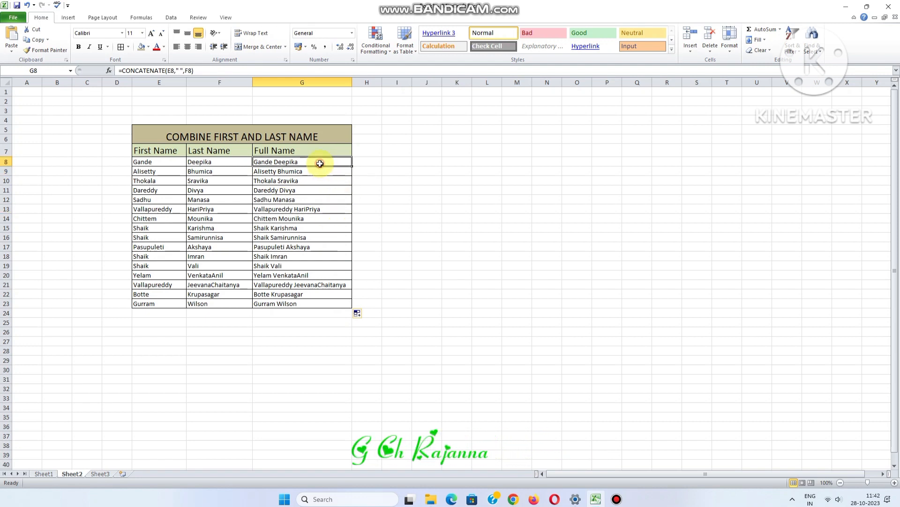
left_click(330, 302)
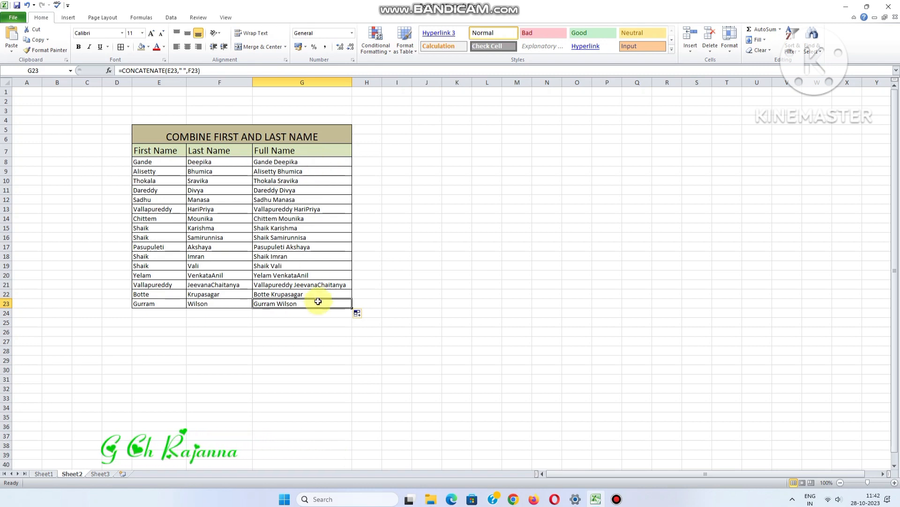
left_click(392, 294)
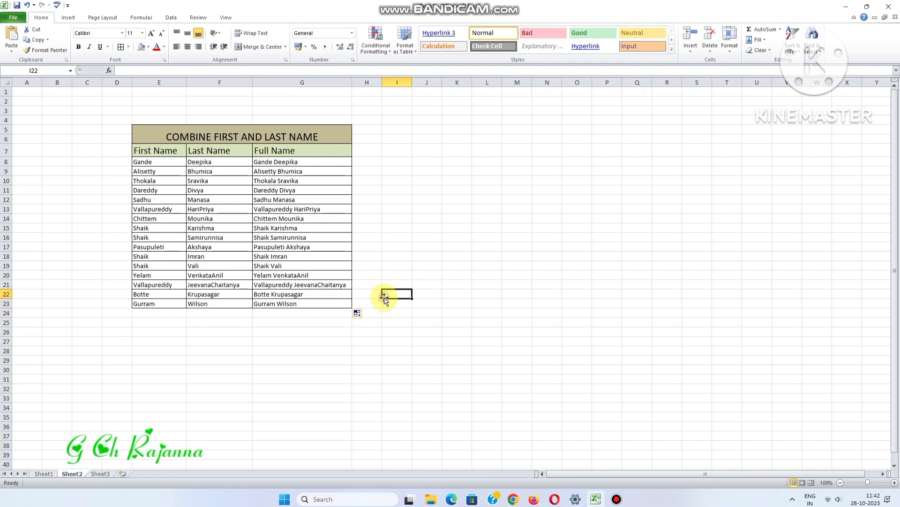
left_click(315, 161)
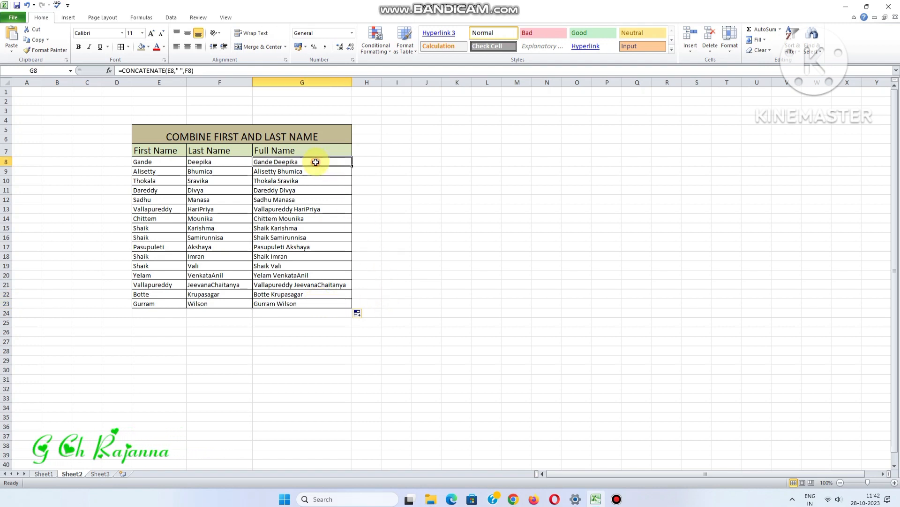
left_click(318, 303)
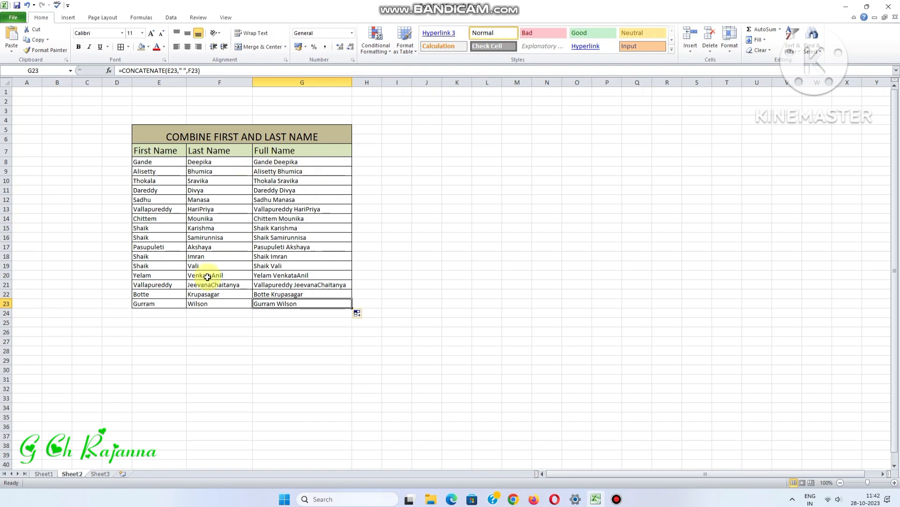
left_click(282, 378)
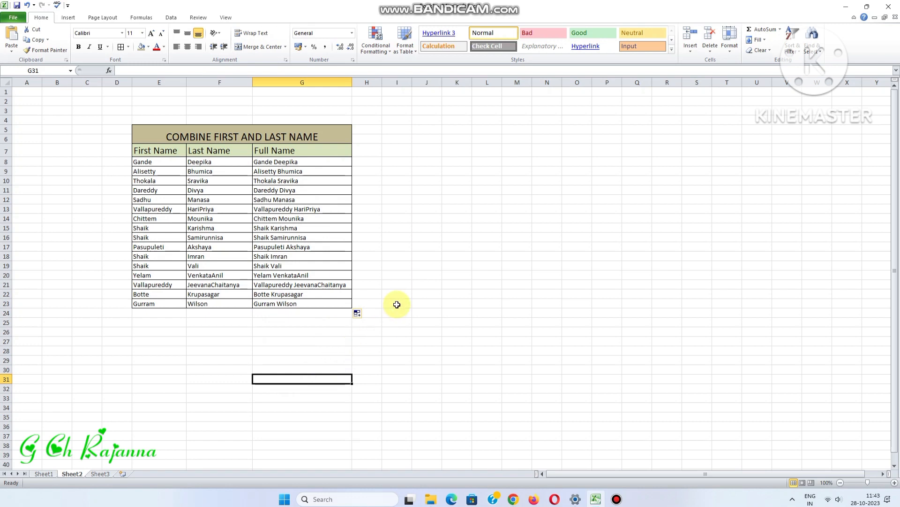
left_click(846, 7)
left_click(596, 498)
left_click(456, 238)
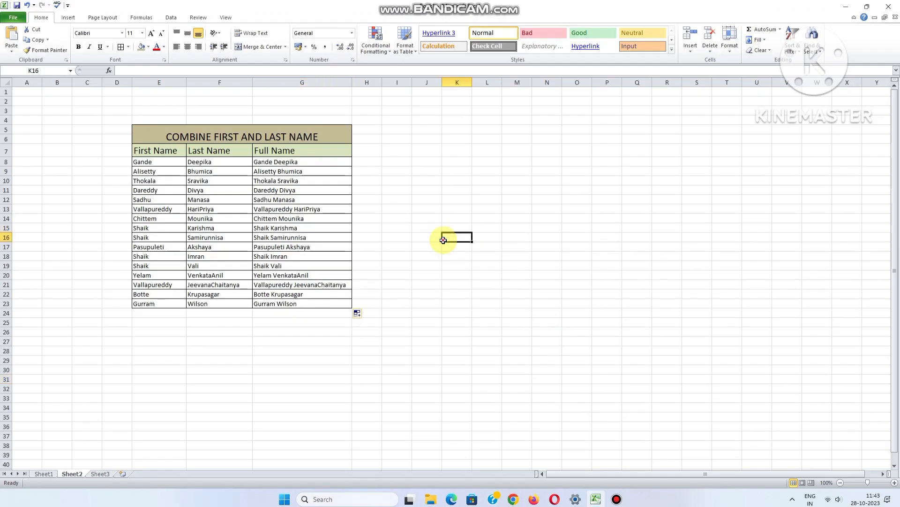
Step: On Sheet1, start Text to Columns for the full names in F8:F23 as Delimited data, with Space as the only delimiter
left_click(41, 472)
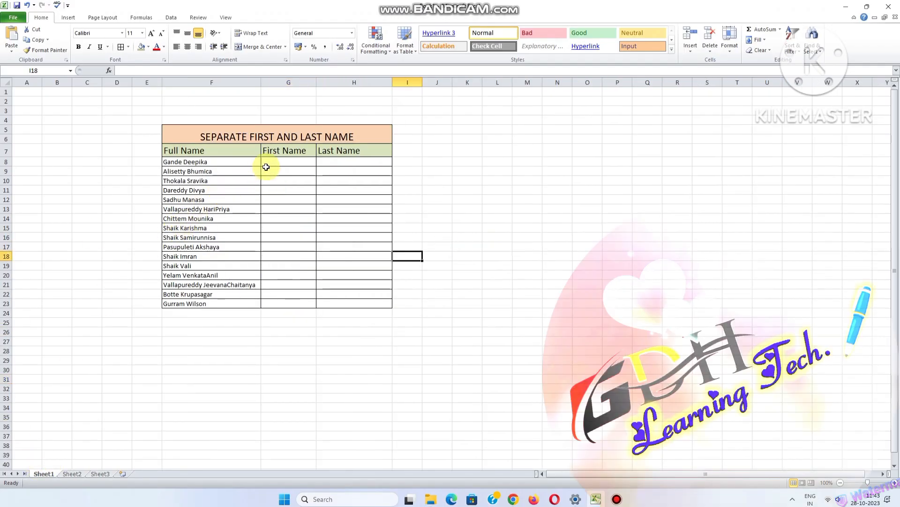
left_click_drag(239, 161, 240, 302)
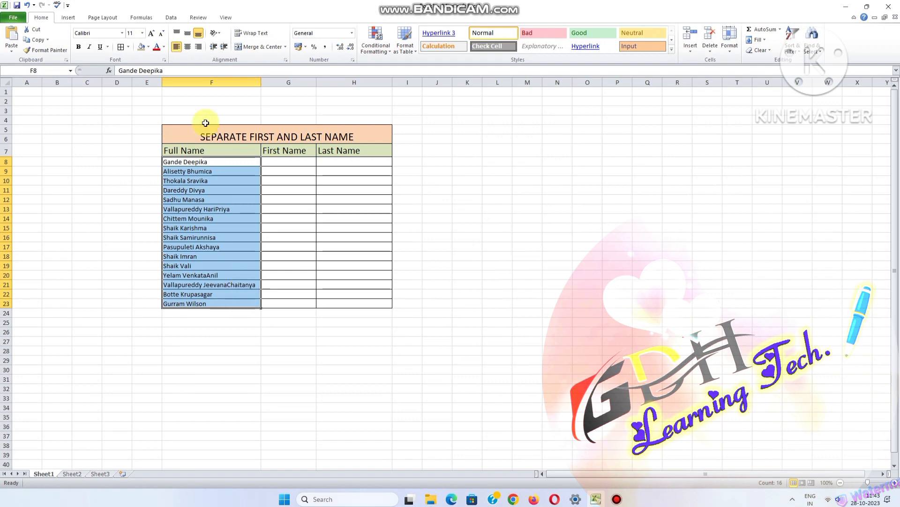
left_click(171, 18)
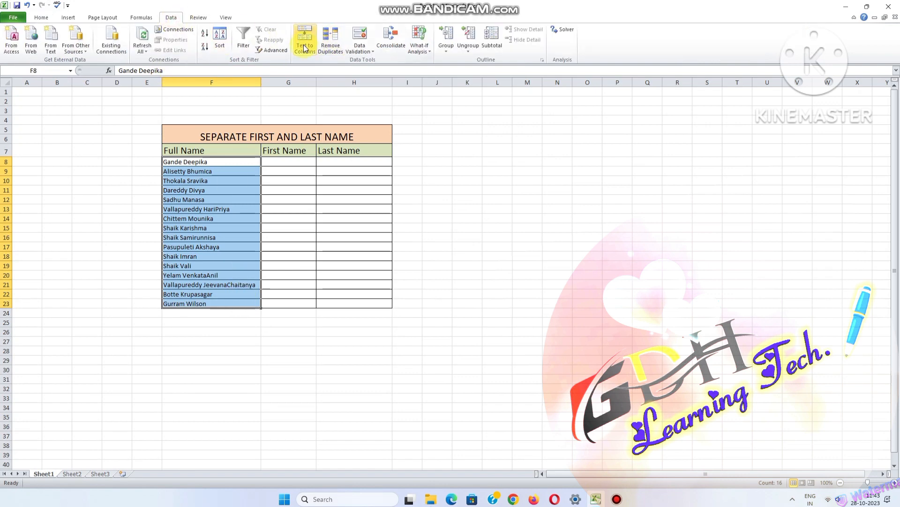
left_click(305, 39)
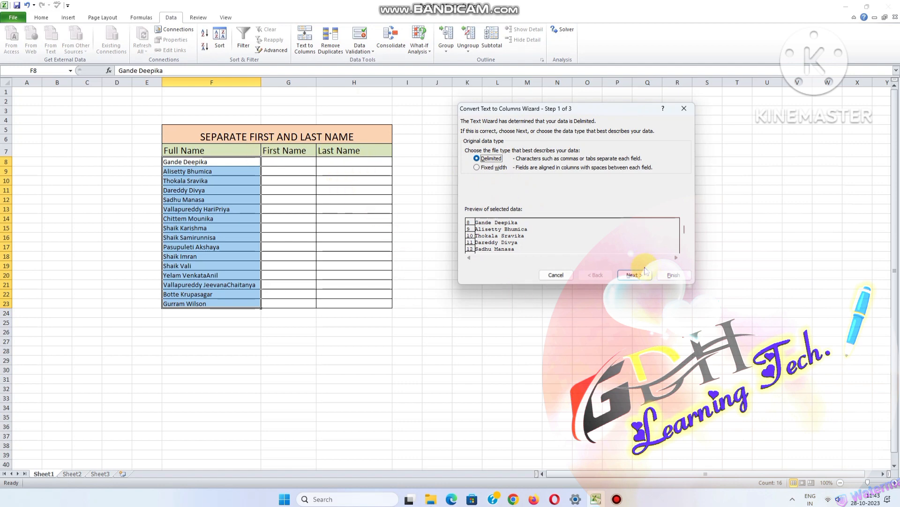
left_click(635, 277)
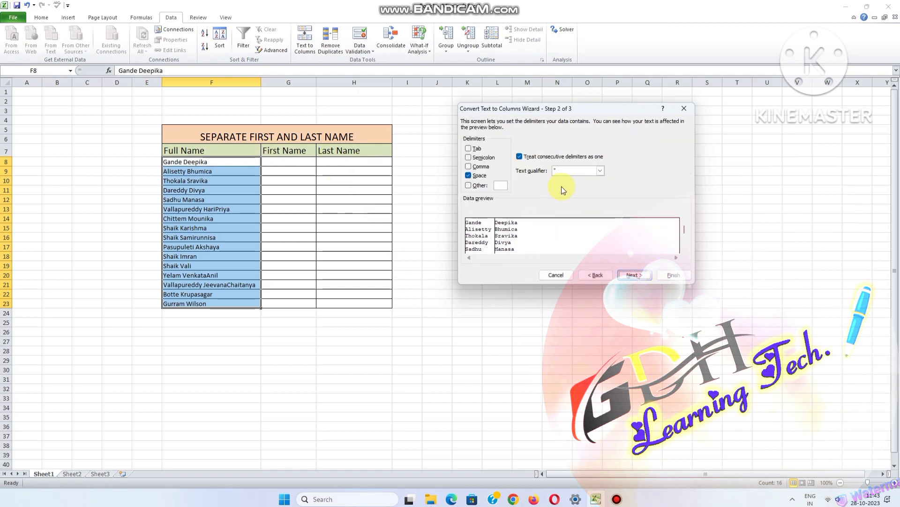
left_click(475, 175)
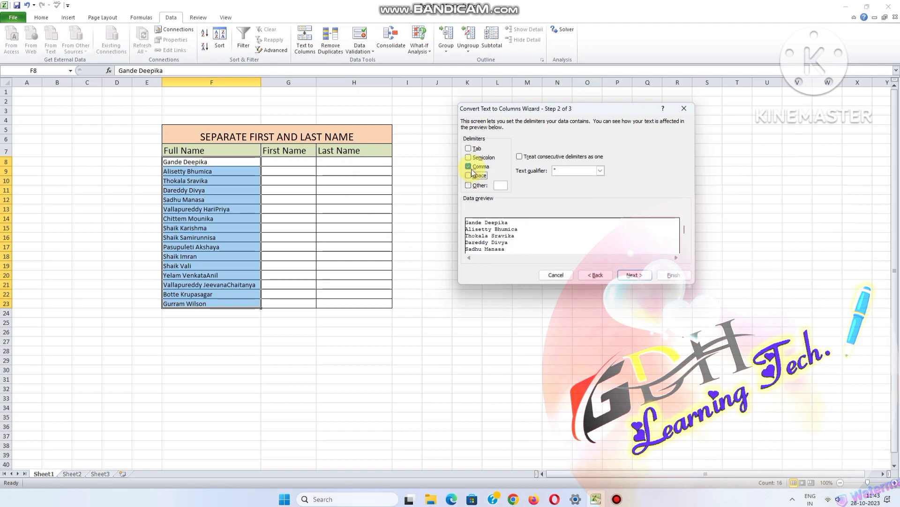
left_click(469, 176)
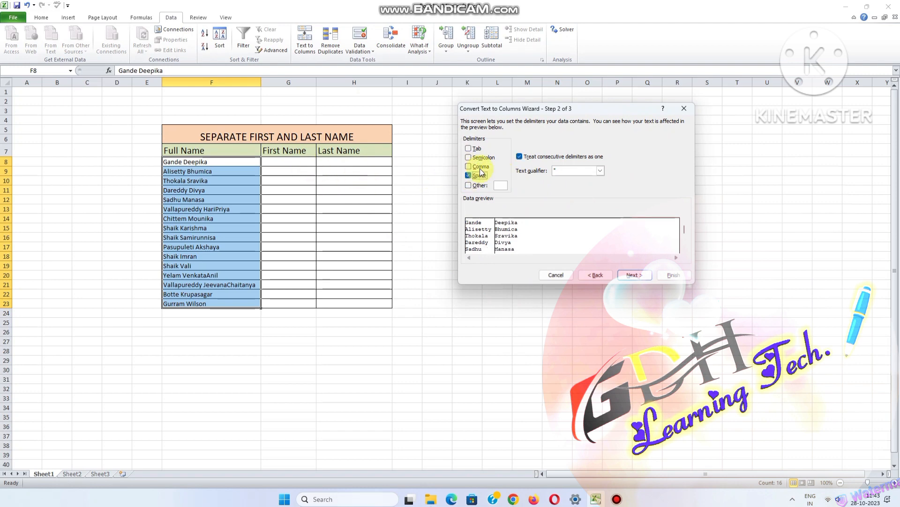
left_click(642, 275)
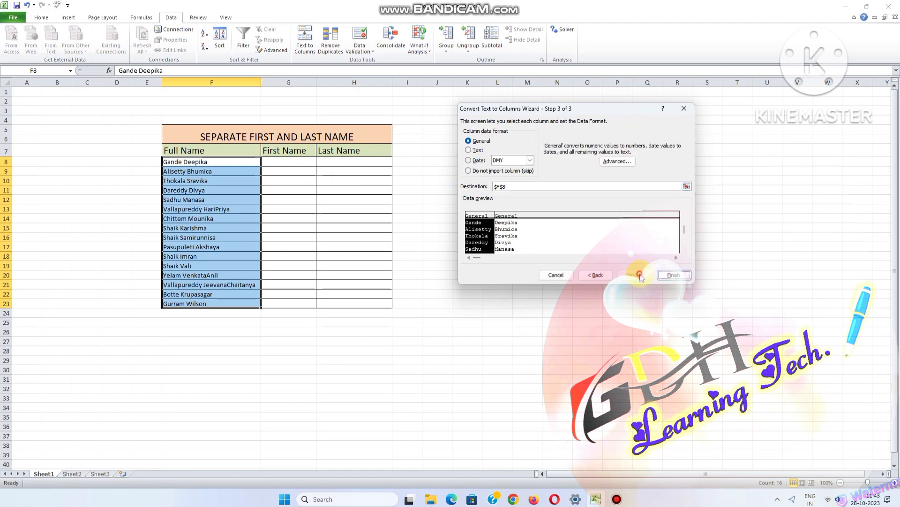
Step: Set the split's destination to $G$8 and finish the conversion, allowing the destination cells' contents to be replaced
left_click(529, 188)
left_click(294, 162)
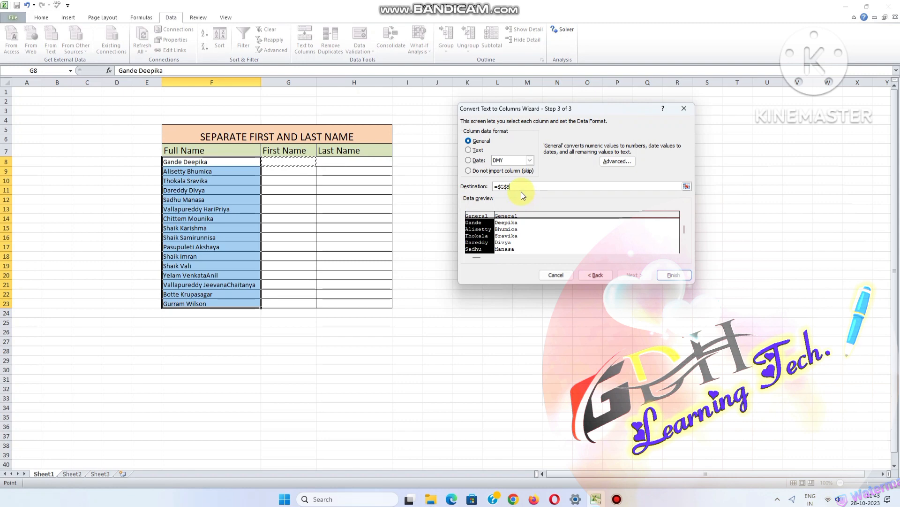
left_click(672, 277)
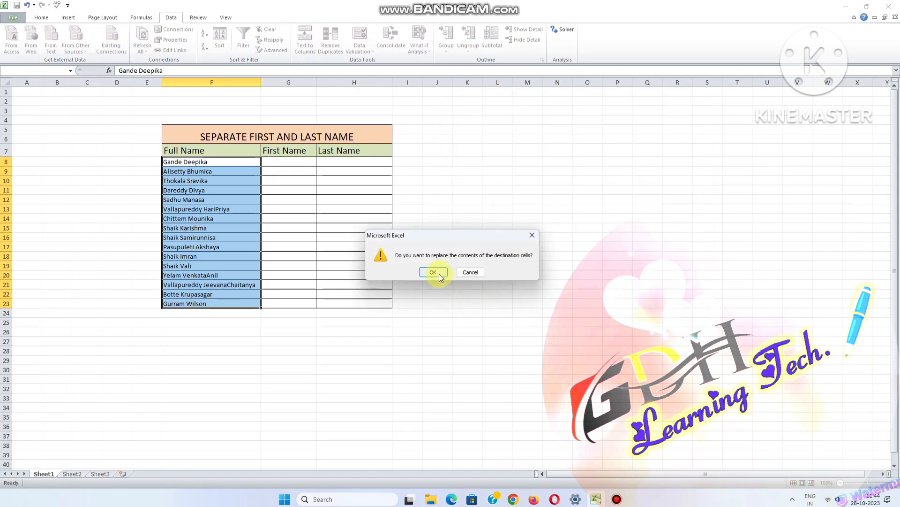
left_click(439, 275)
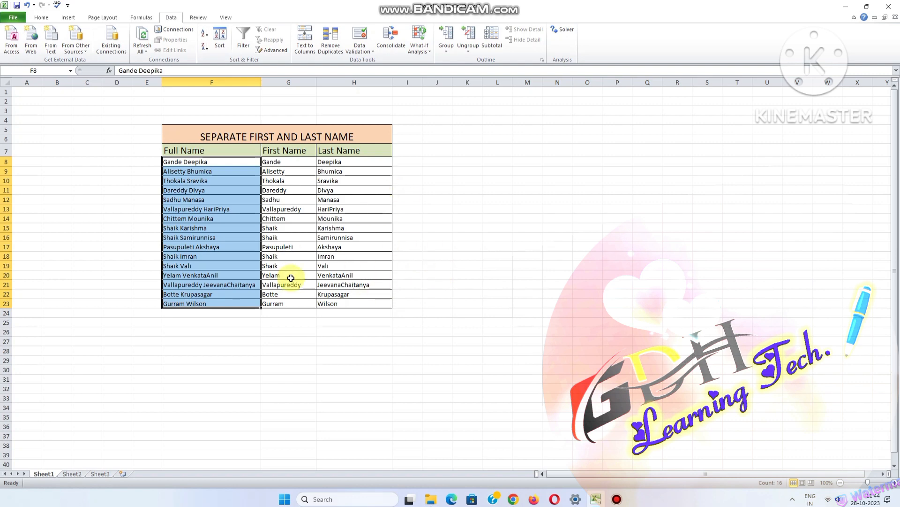
Step: Review the separated first and last names on Sheet1 and compare them with the combined names on Sheet2
scroll(316, 318, "down", 2)
left_click(372, 301)
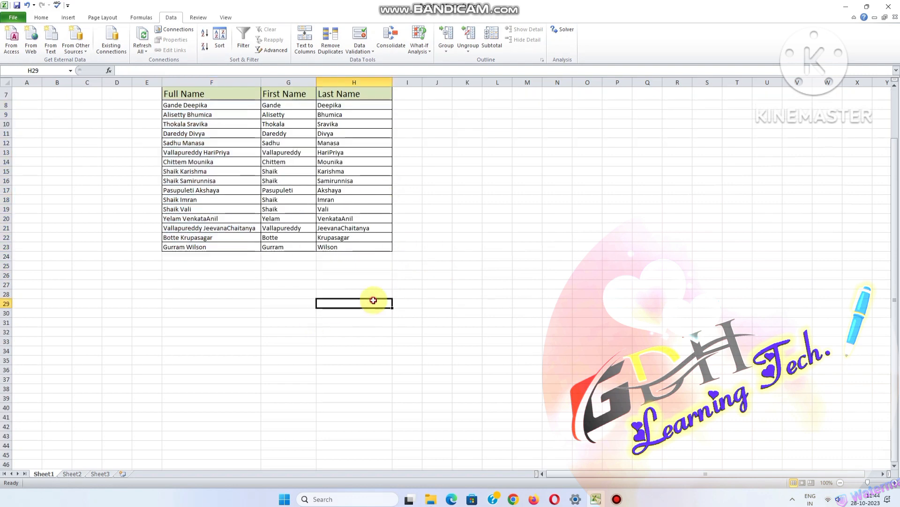
scroll(503, 284, "up", 2)
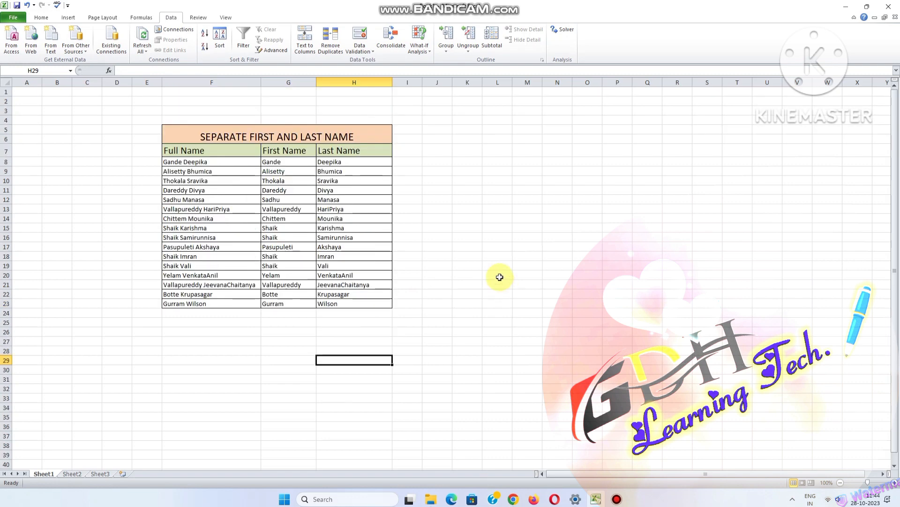
left_click(482, 249)
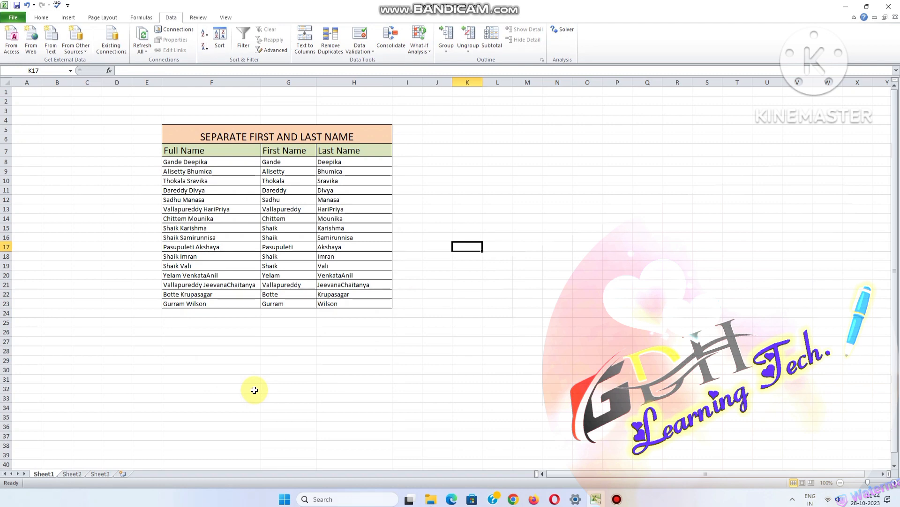
left_click(72, 473)
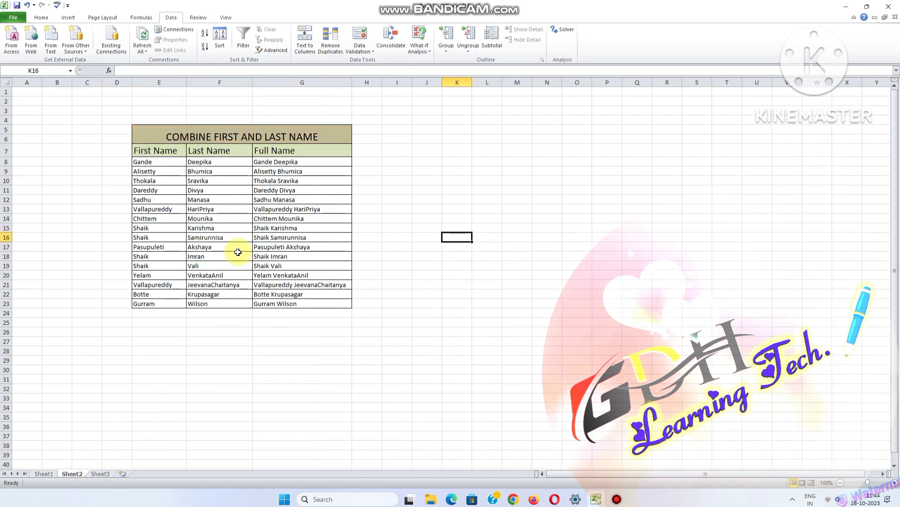
left_click(51, 474)
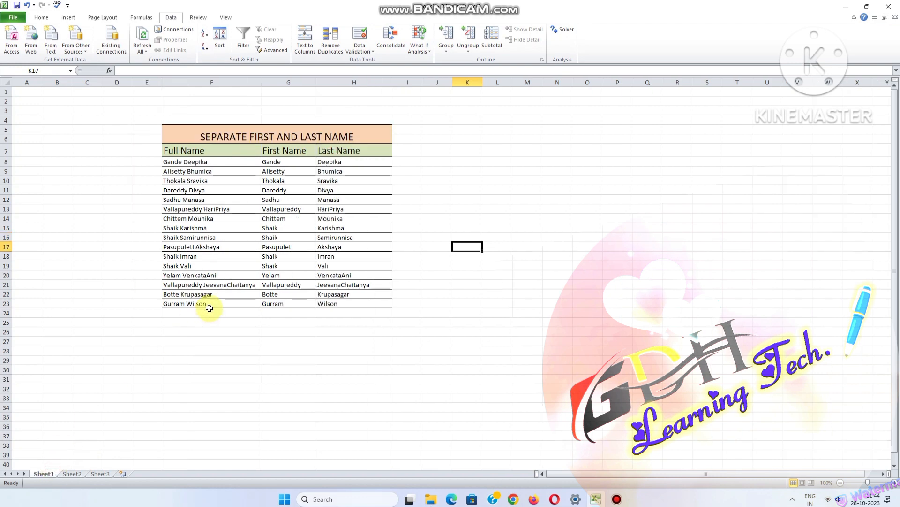